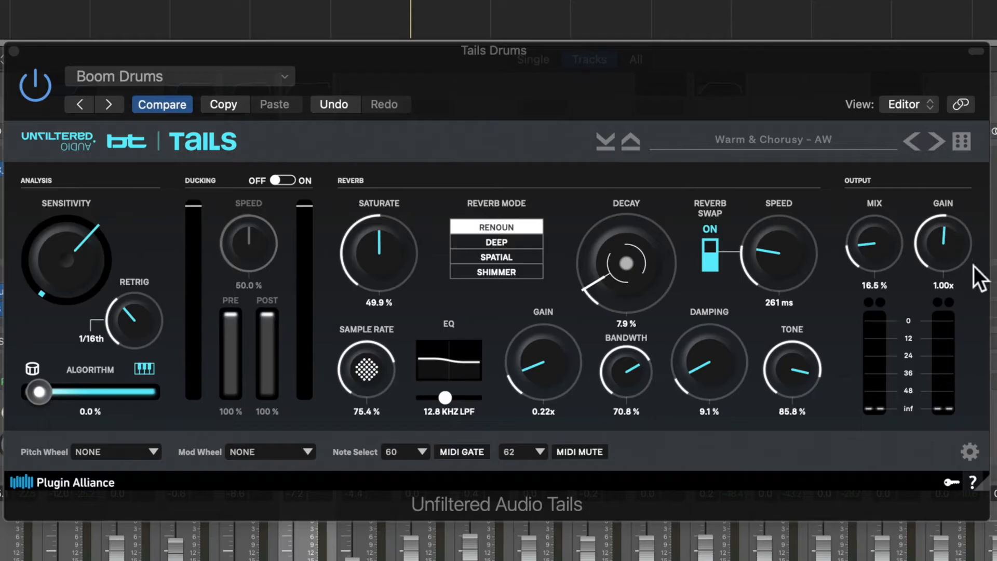
Switch the plugin's color theme to Light and return to the main interface.
click(968, 451)
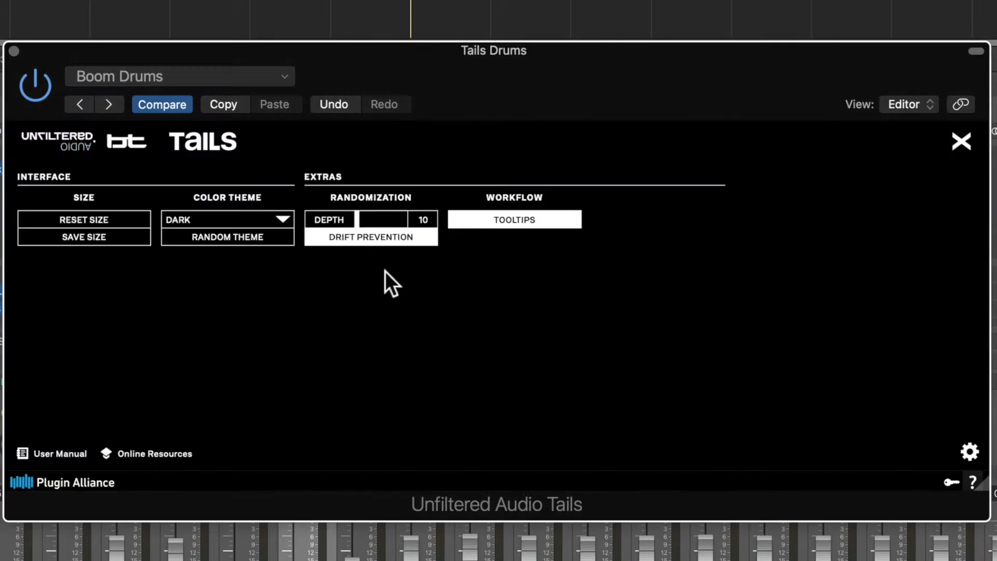
click(283, 220)
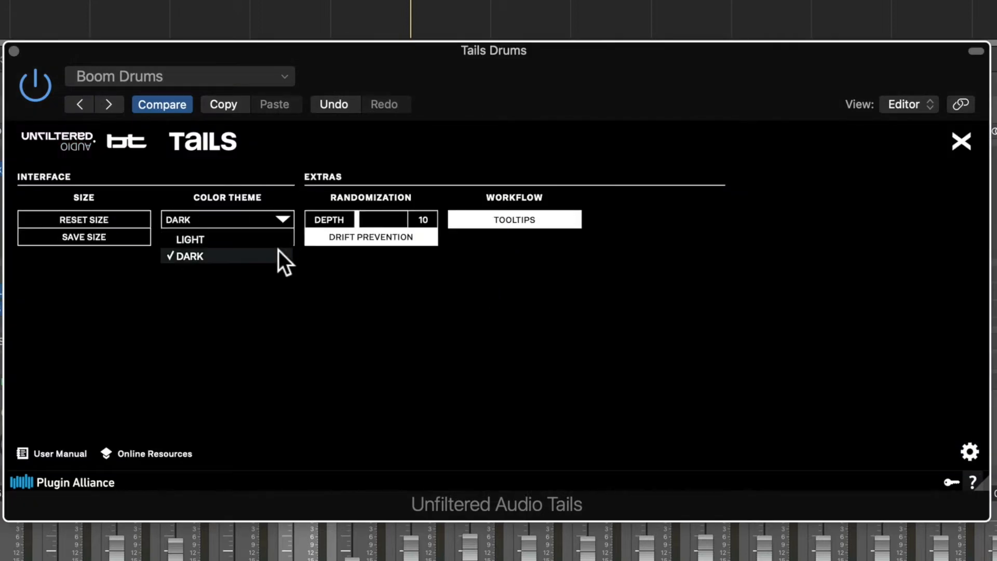
click(281, 239)
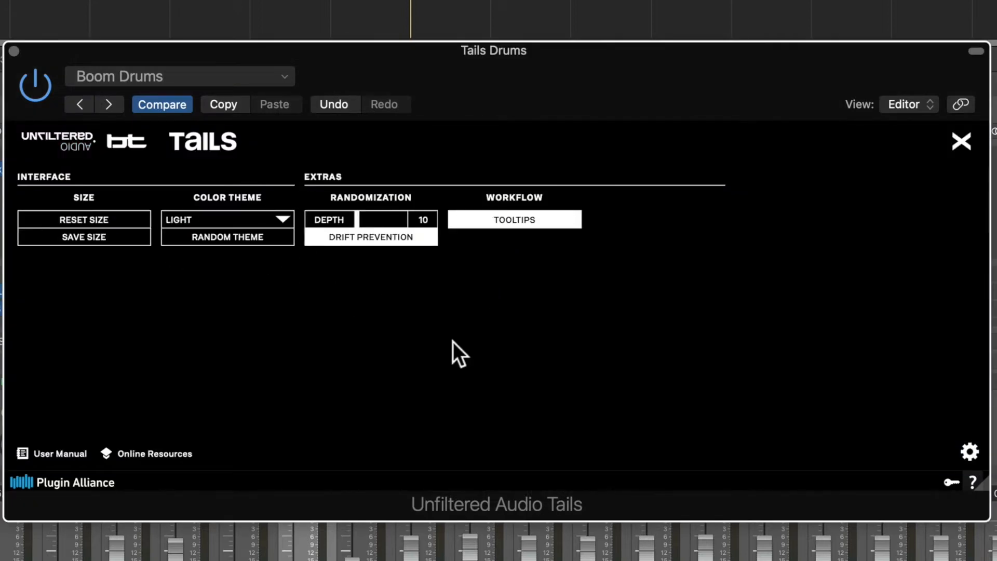
click(960, 148)
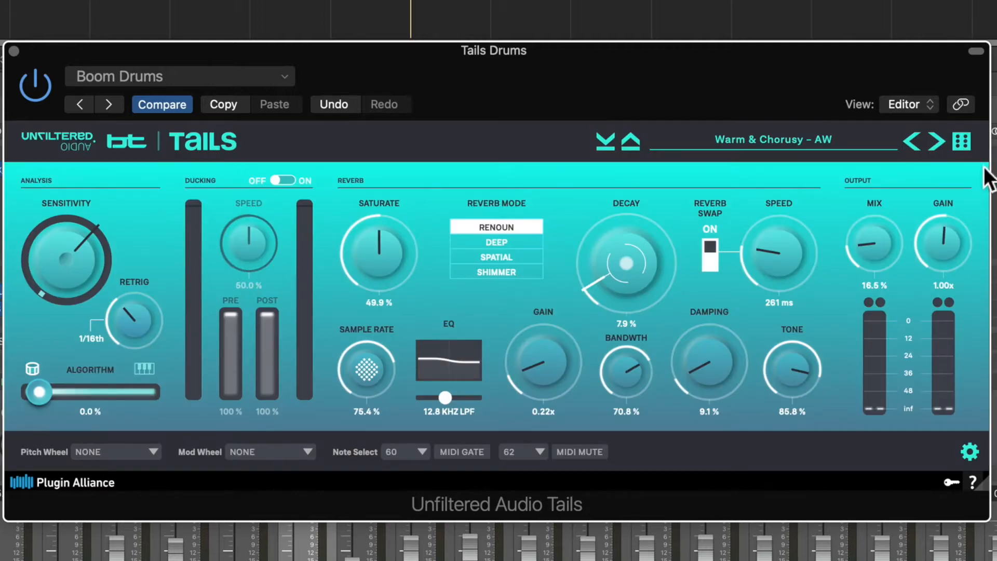
Set the plugin's color theme to Dark, return to the main interface and shrink the plugin window slightly.
click(969, 451)
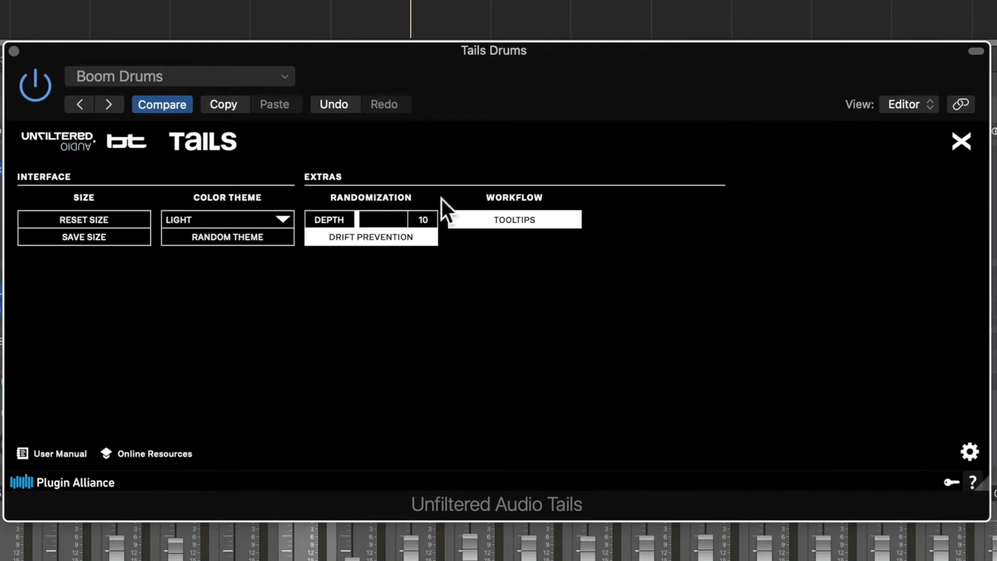
click(272, 223)
click(254, 256)
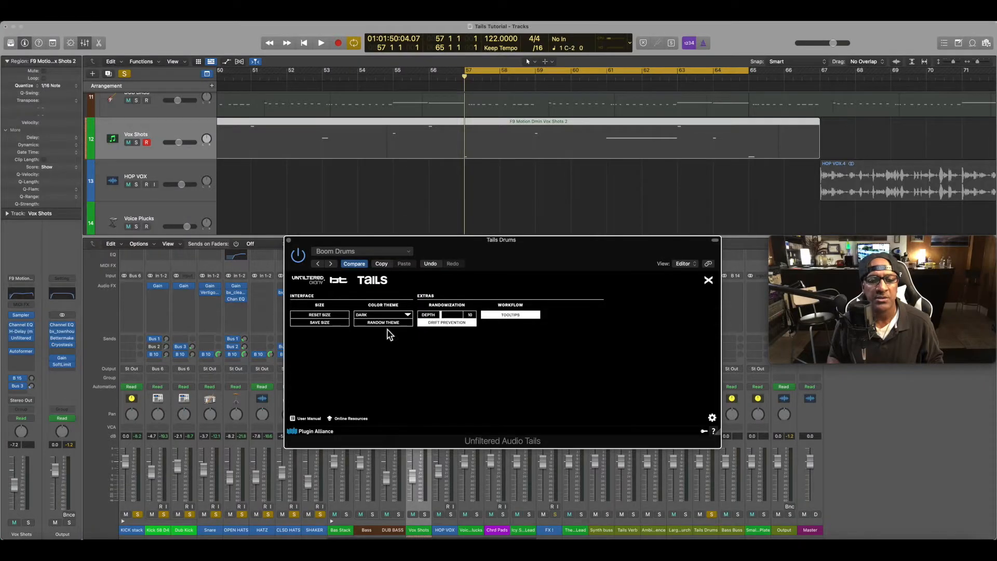
click(708, 281)
mouse_move(715, 435)
mouse_down()
mouse_move(741, 463)
mouse_move(685, 419)
mouse_move(697, 432)
mouse_up()
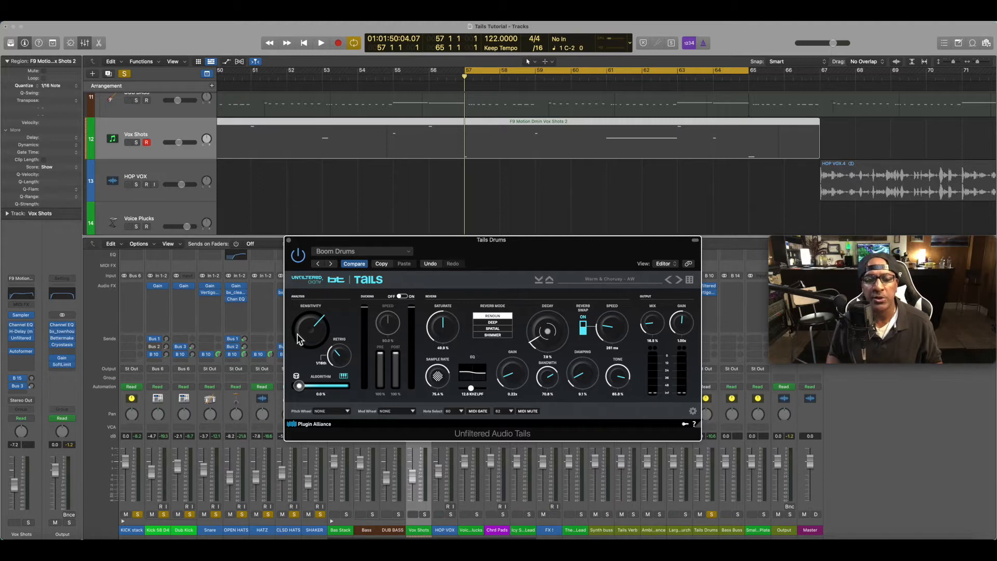
Nudge the Retrig control, keeping 1/16th, and move the analysis algorithm fully to the melodic side at 100%.
mouse_move(299, 339)
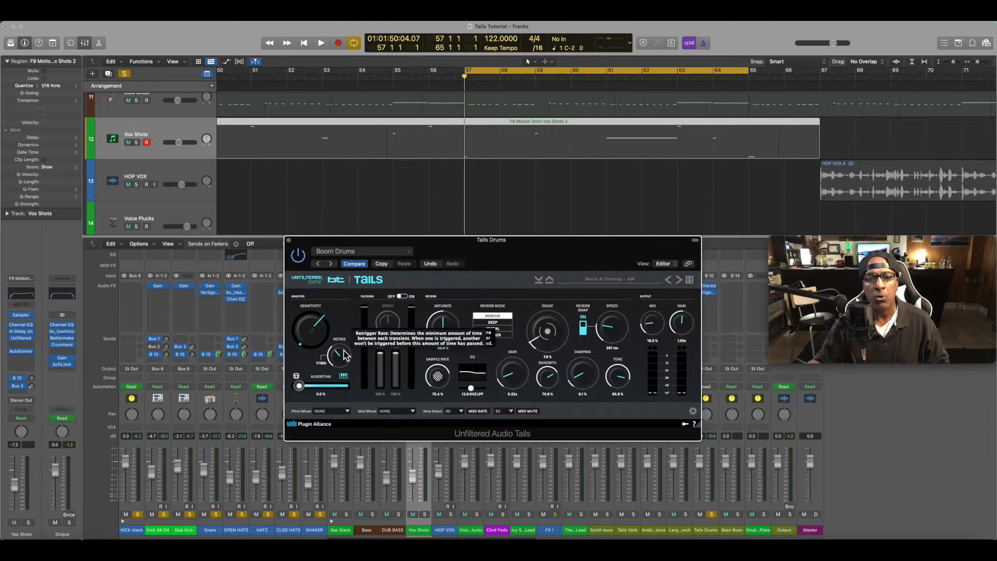
drag(345, 354, 346, 365)
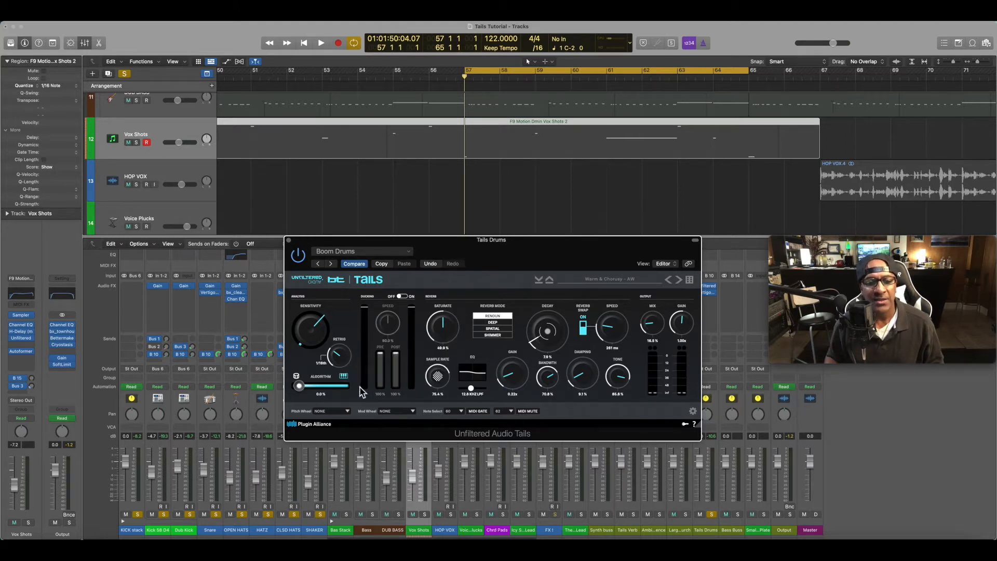
mouse_move(300, 389)
mouse_down()
mouse_move(364, 386)
mouse_move(303, 384)
mouse_up()
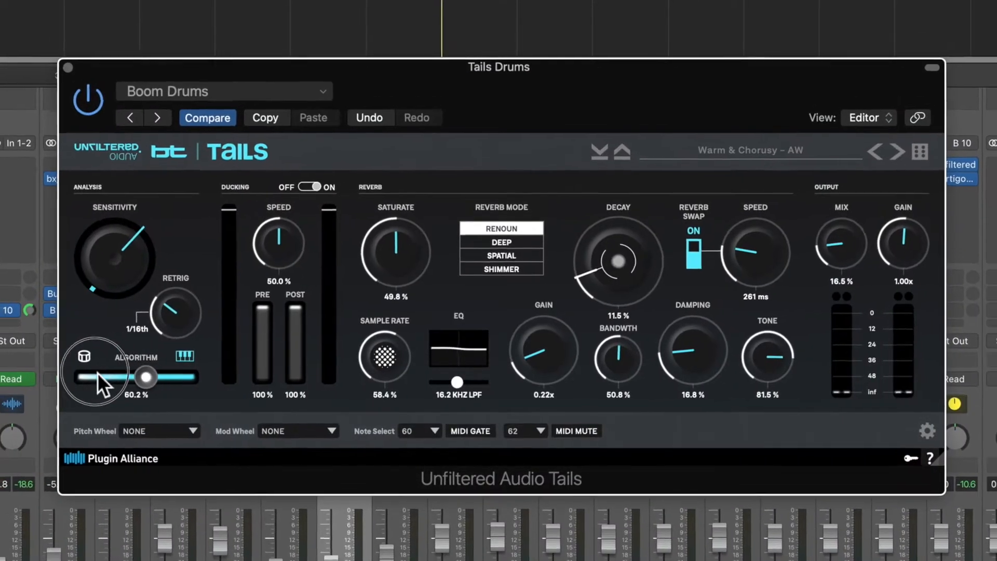
drag(97, 373, 229, 384)
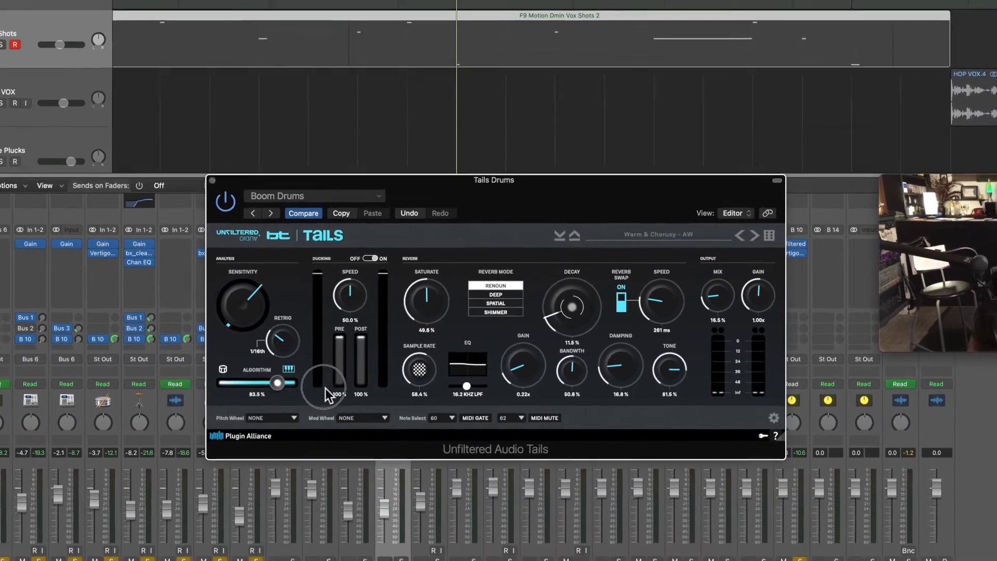
mouse_move(325, 388)
mouse_down()
mouse_move(218, 386)
mouse_move(312, 396)
mouse_up()
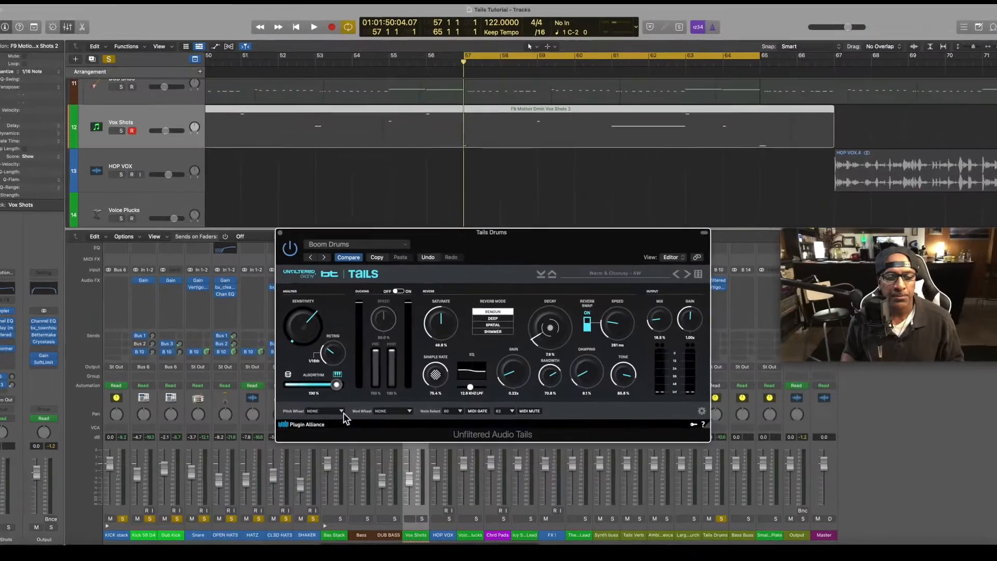
Examine the assignment options for the Pitch Wheel and Mod Wheel without changing either one.
click(346, 411)
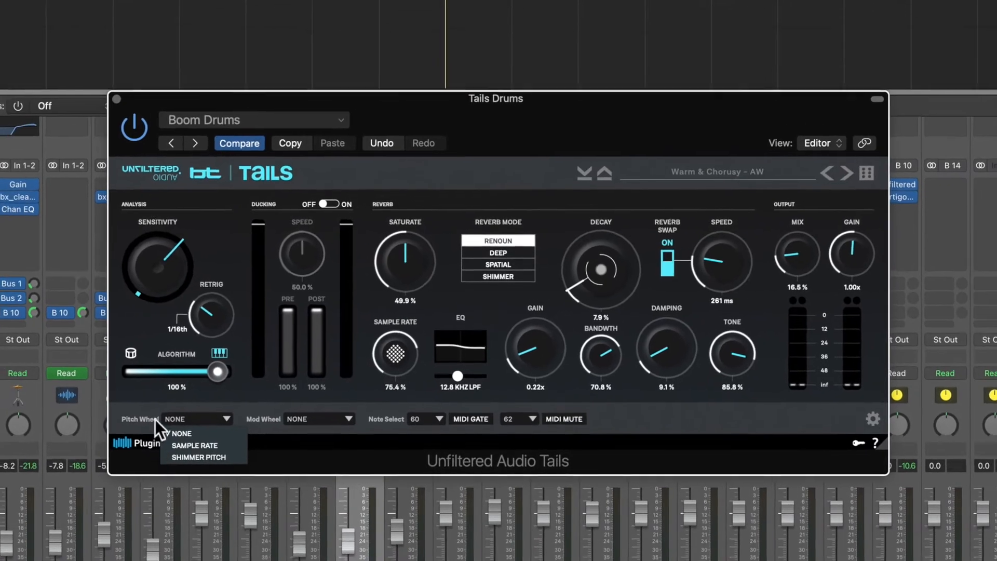
click(146, 427)
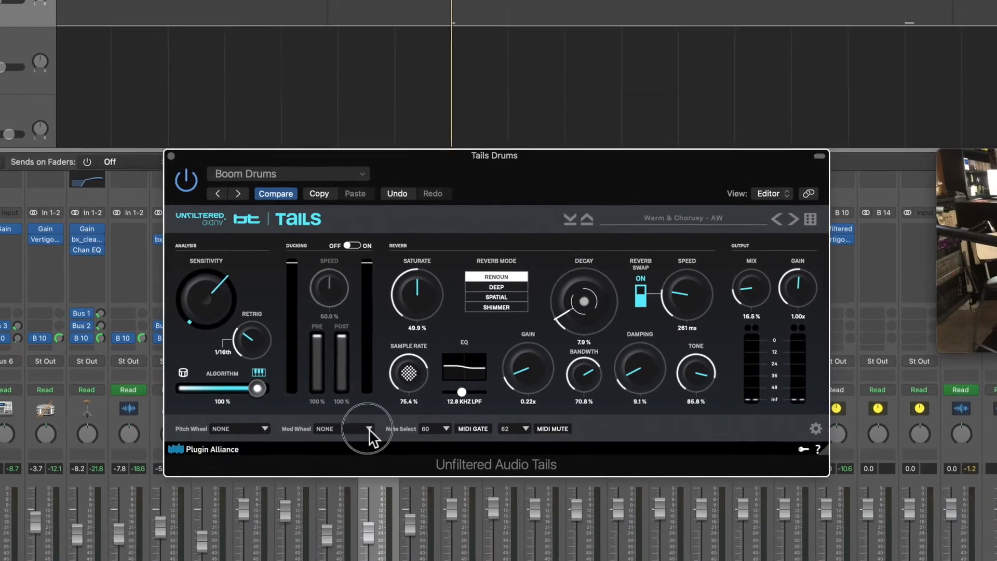
click(342, 426)
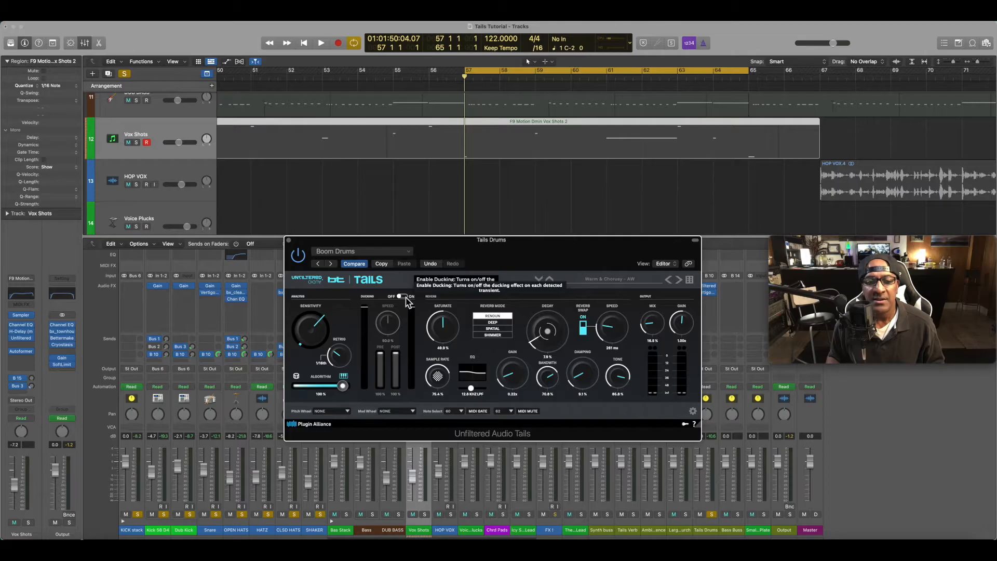
Enable ducking, and set the reverb's saturation to 49.8% and its sample rate to 58.4%.
click(403, 296)
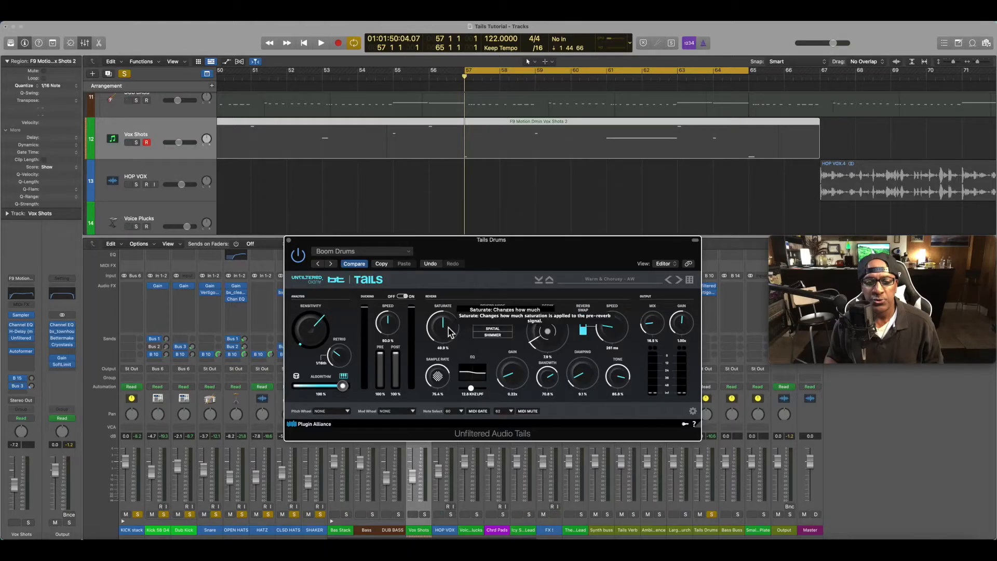
mouse_move(444, 338)
mouse_down()
mouse_move(447, 347)
mouse_move(452, 318)
mouse_move(451, 332)
mouse_up()
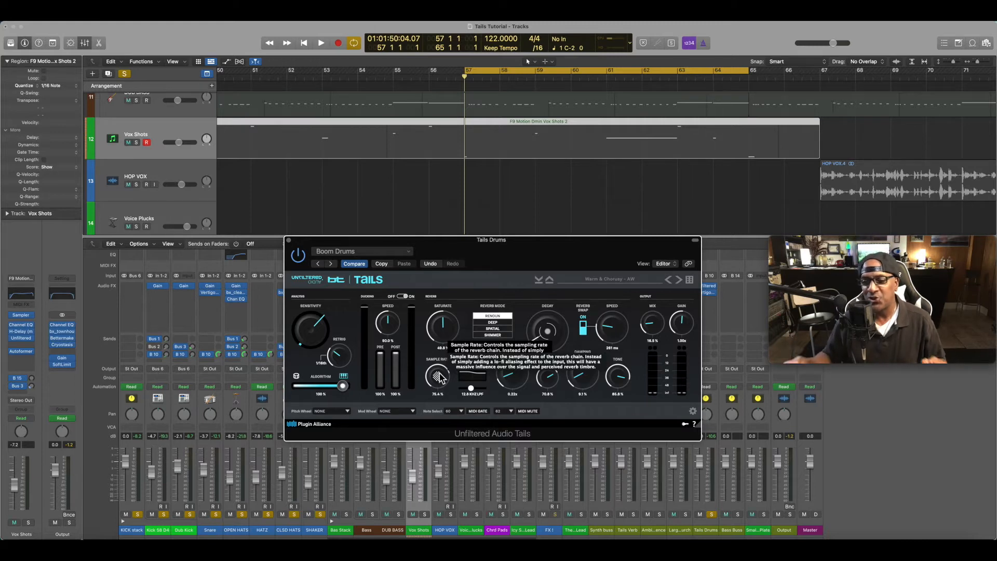
mouse_move(439, 377)
mouse_down()
mouse_move(439, 431)
mouse_move(444, 353)
mouse_move(443, 396)
mouse_up()
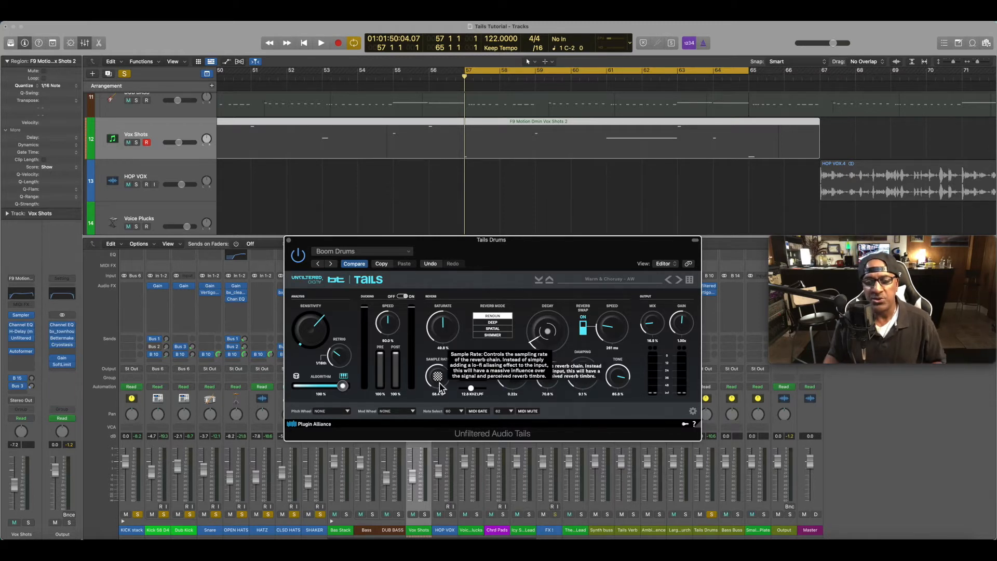
Try the Deep and Spatial reverb modes and go back to Renoun.
click(503, 328)
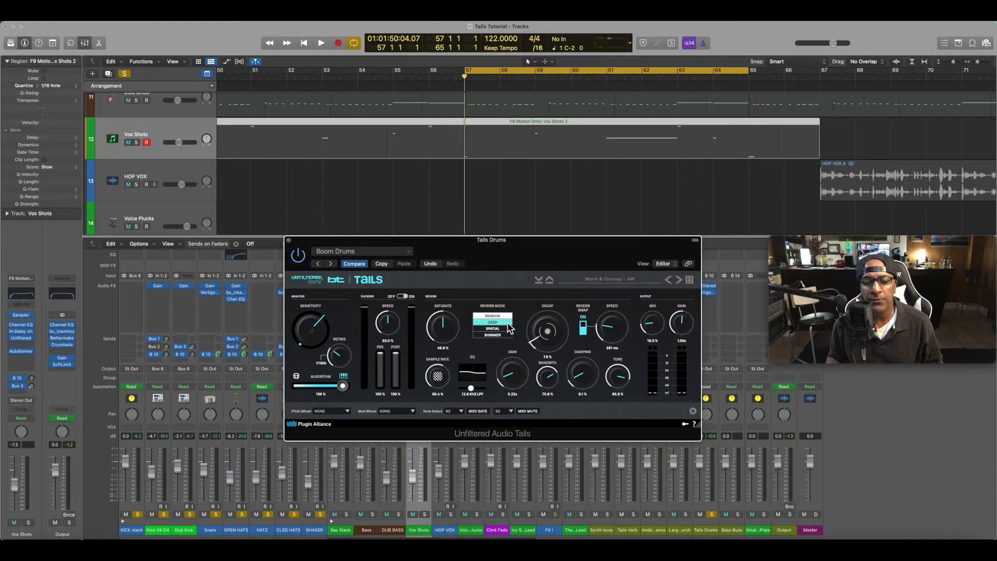
click(497, 322)
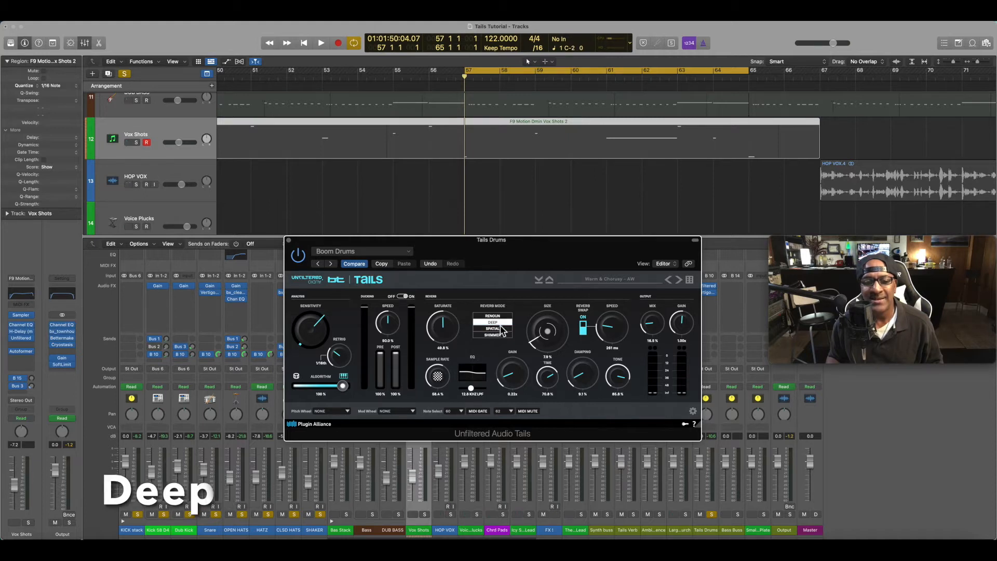
click(502, 329)
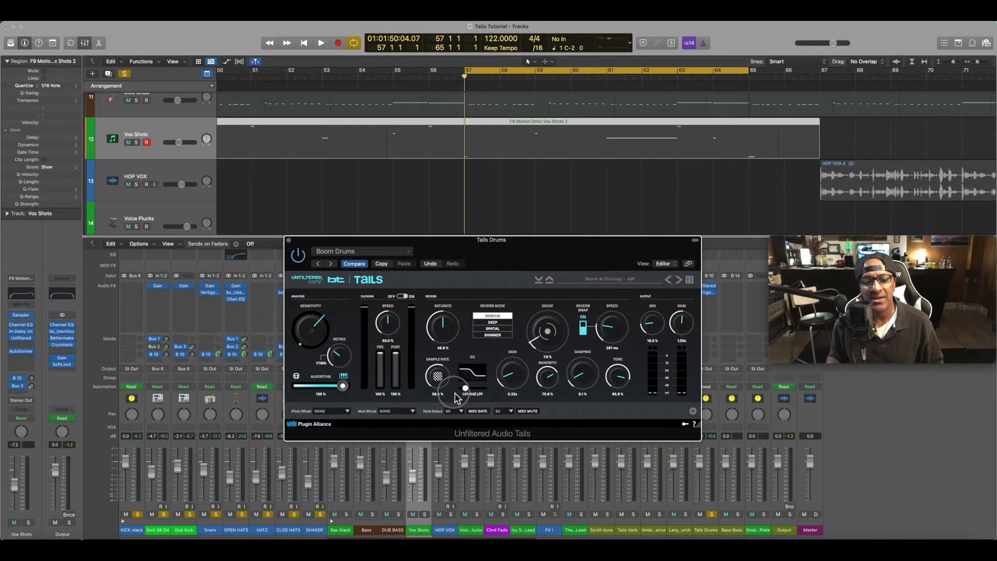
Set the reverb EQ to a 16.2 kHz low-pass, the decay to 11.5% and the bandwidth to 50.8%.
drag(476, 393, 478, 393)
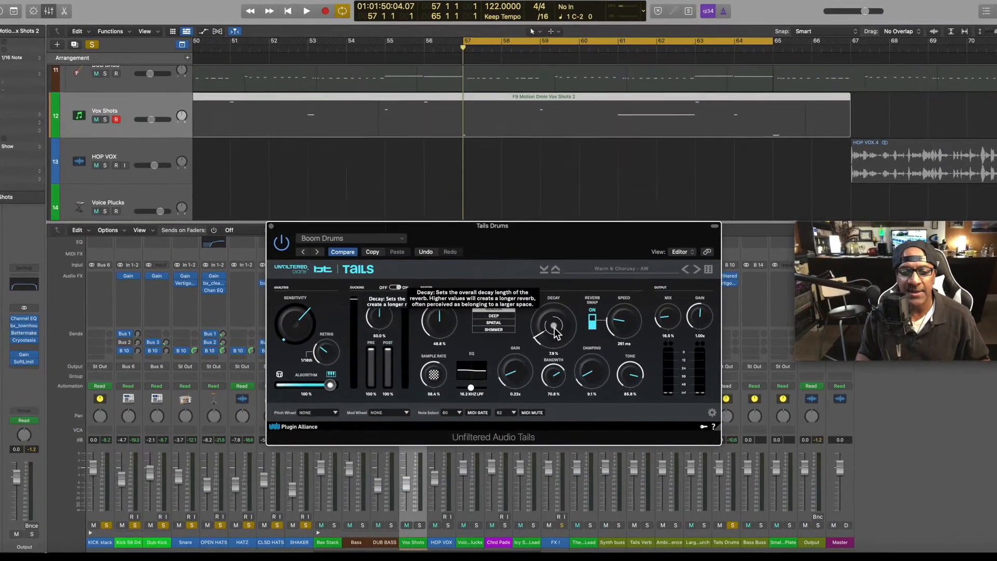
drag(558, 330, 622, 344)
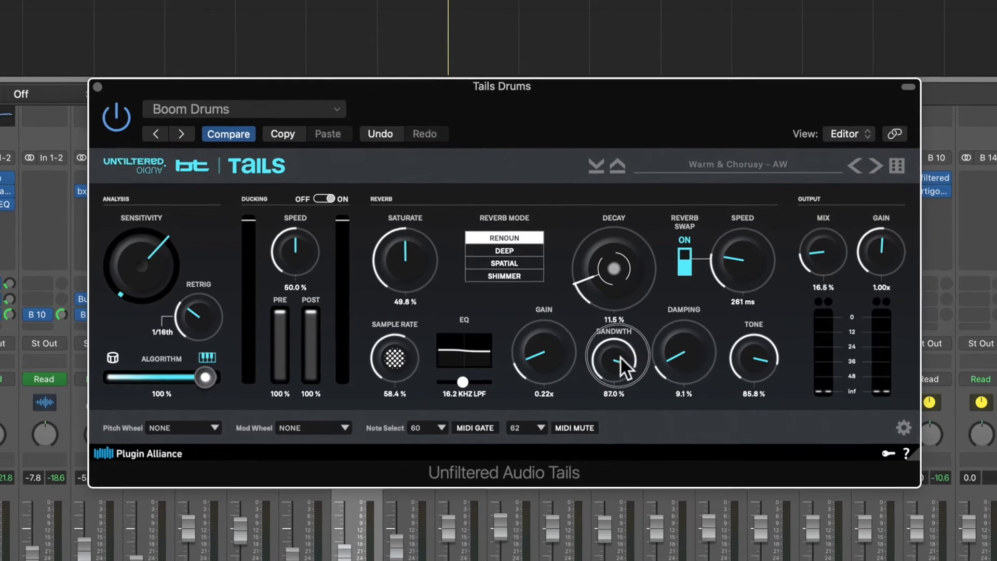
Turn Reverb Swap off and back on.
mouse_move(696, 252)
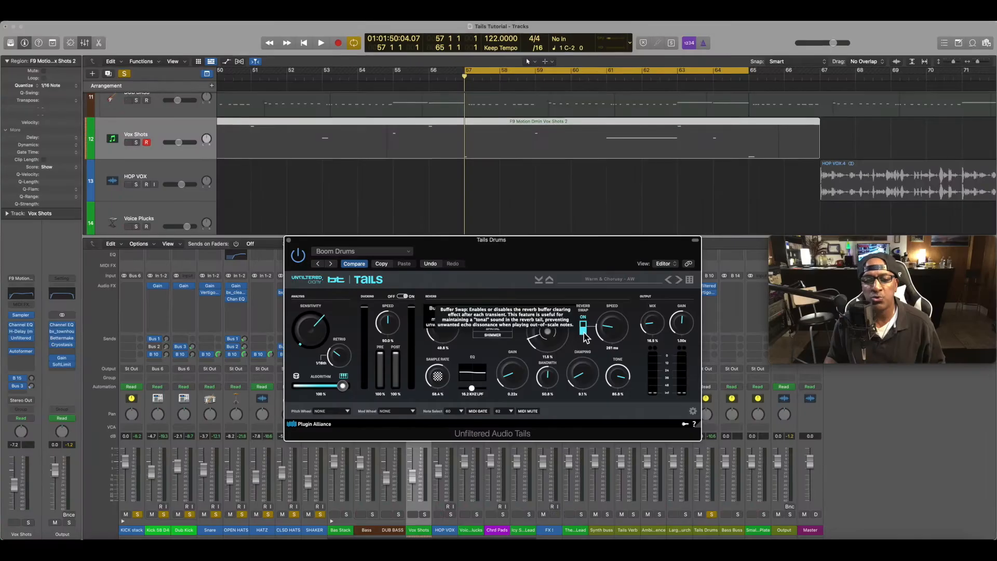
click(699, 251)
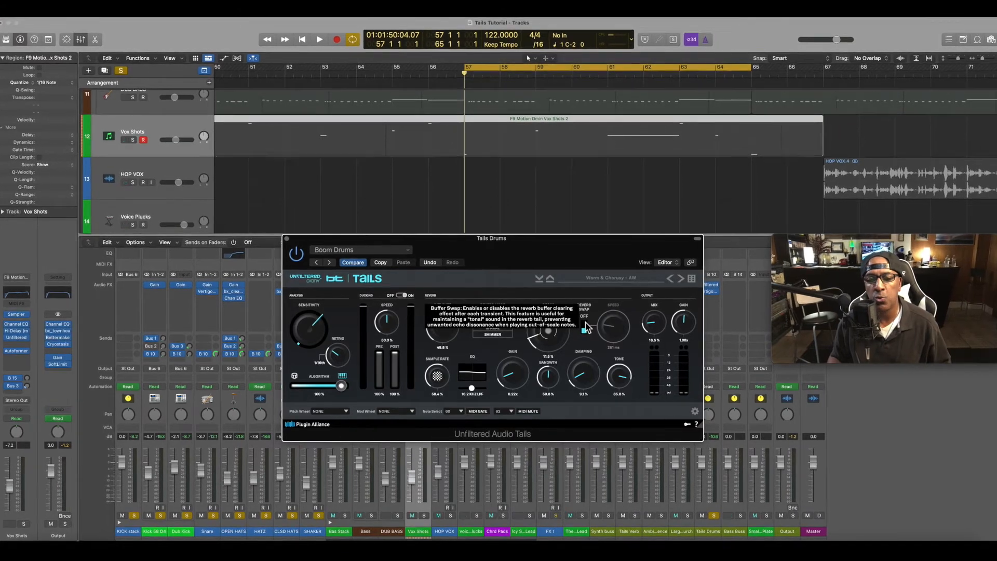
click(585, 327)
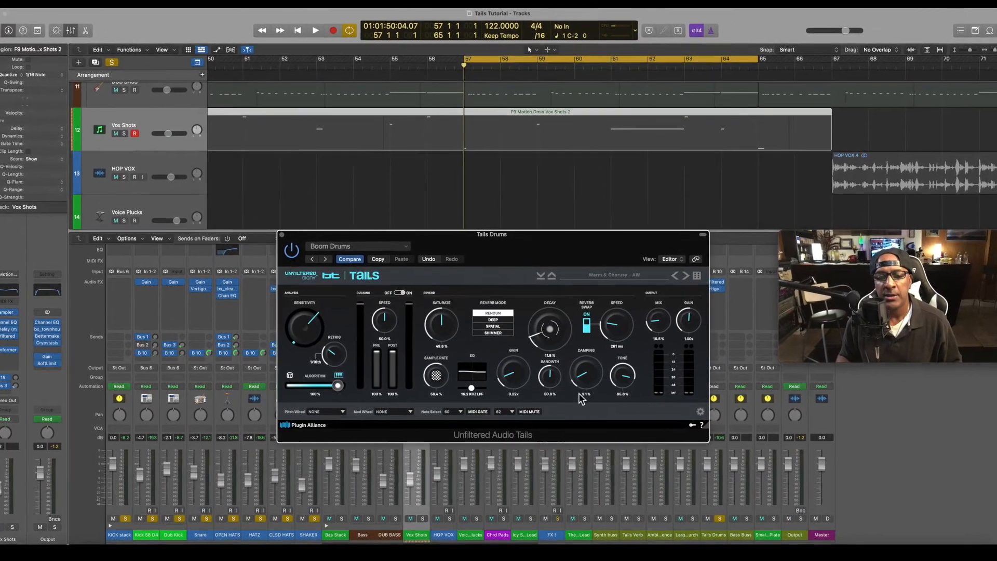
Set the reverb's damping to 16.8% and its tone to 81.5%.
mouse_move(589, 379)
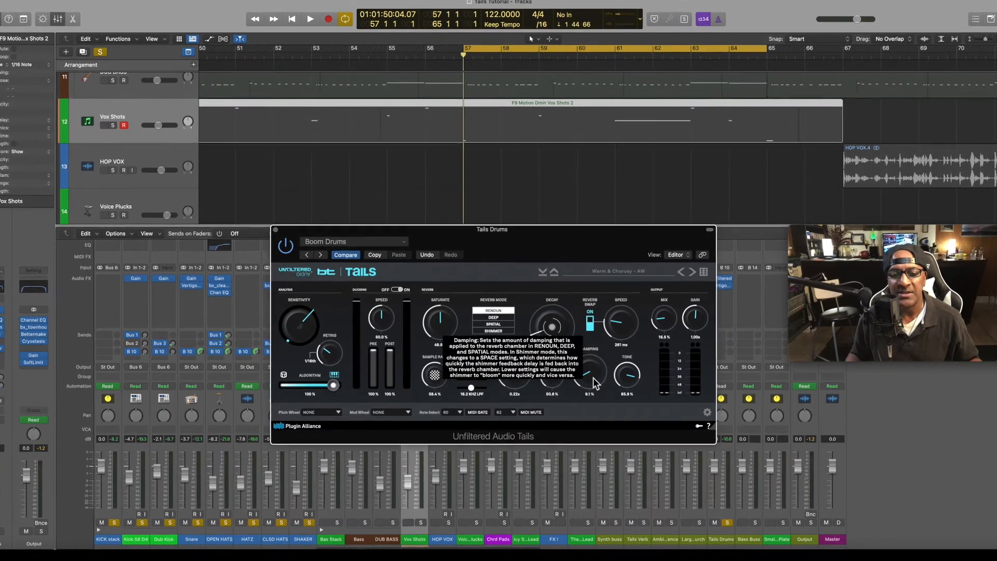
drag(595, 384, 616, 378)
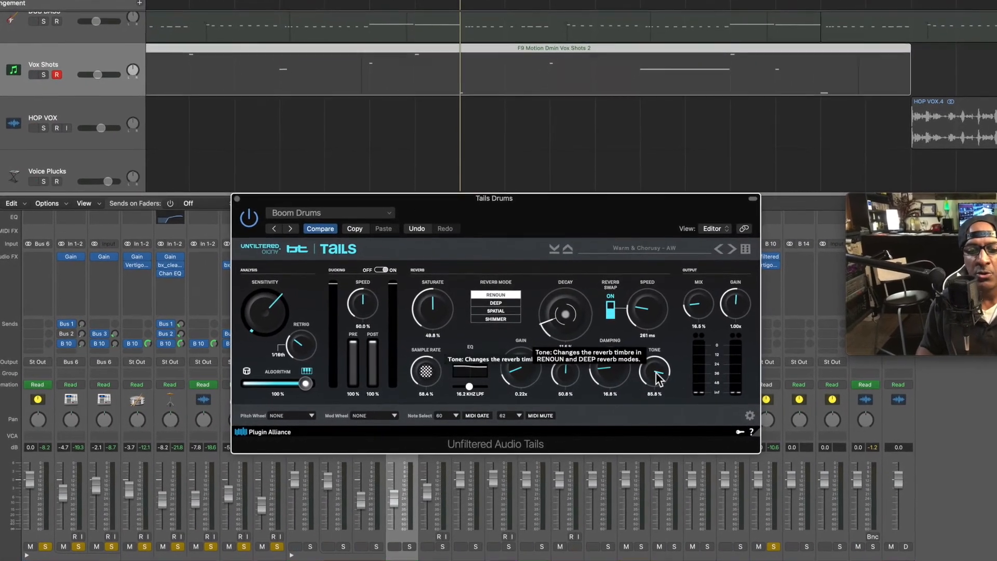
mouse_move(658, 378)
mouse_down()
mouse_move(657, 436)
mouse_move(666, 376)
mouse_up()
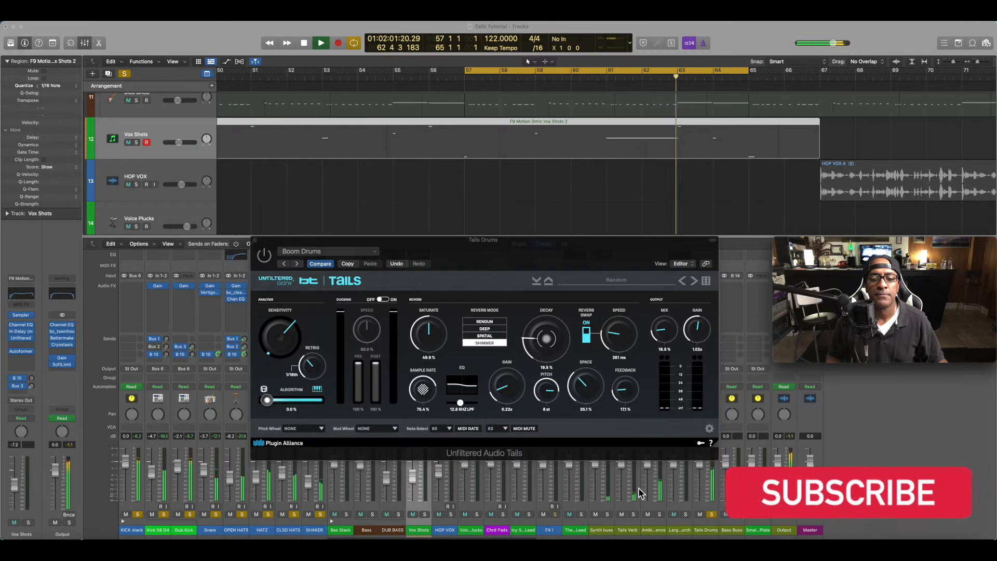
Toggle the plugin's power and randomize the preset five times during playback to audition the variations.
click(264, 261)
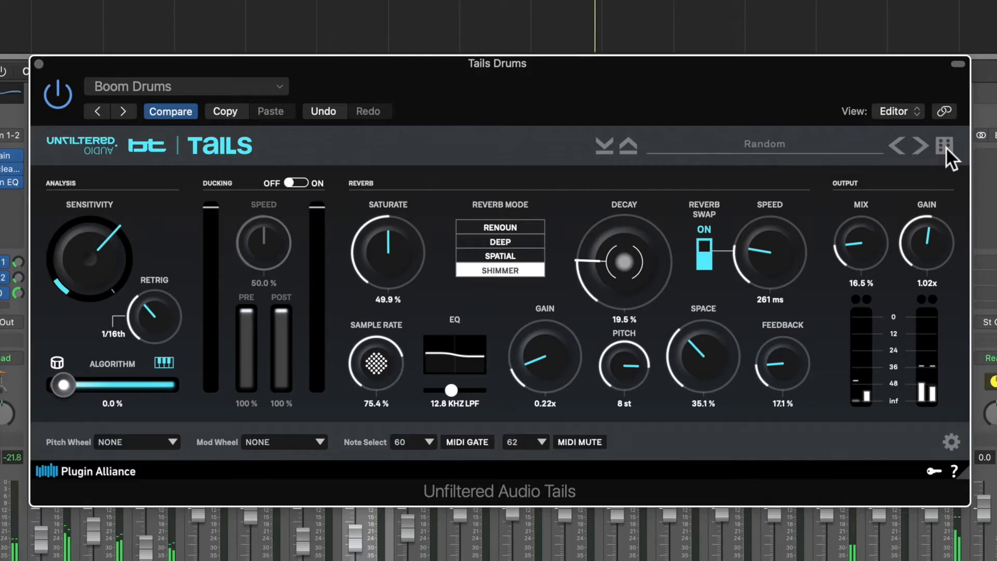
click(706, 282)
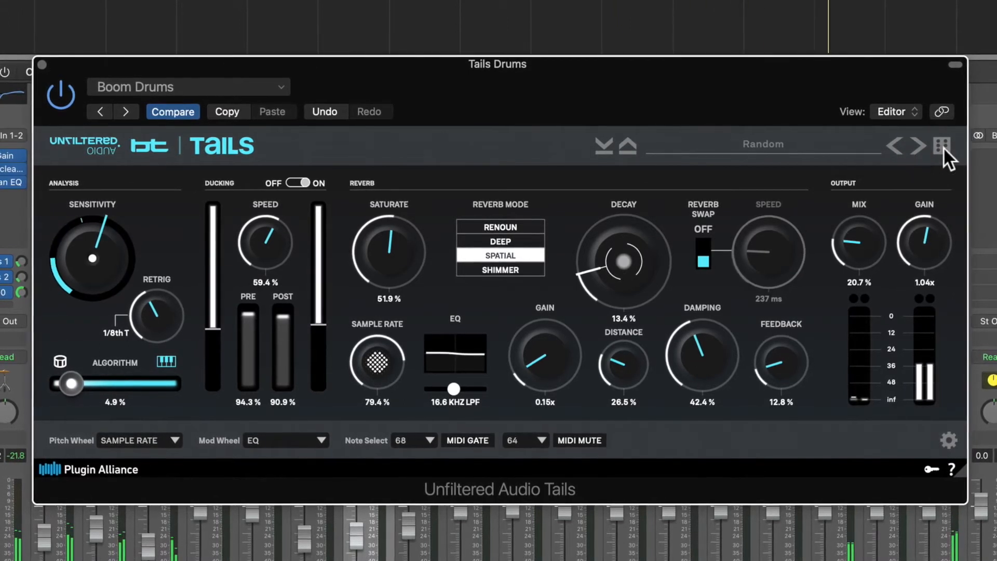
click(942, 146)
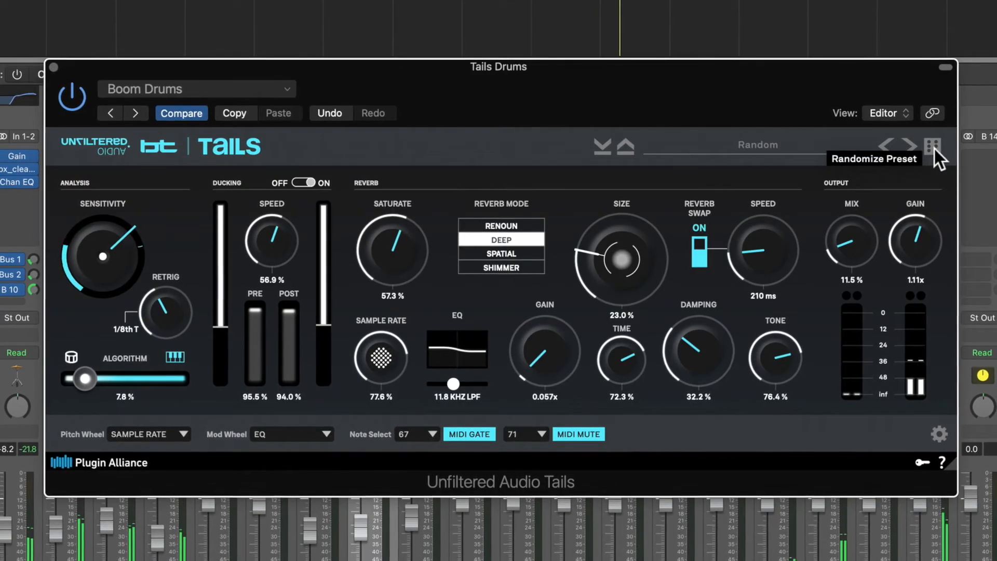
click(931, 148)
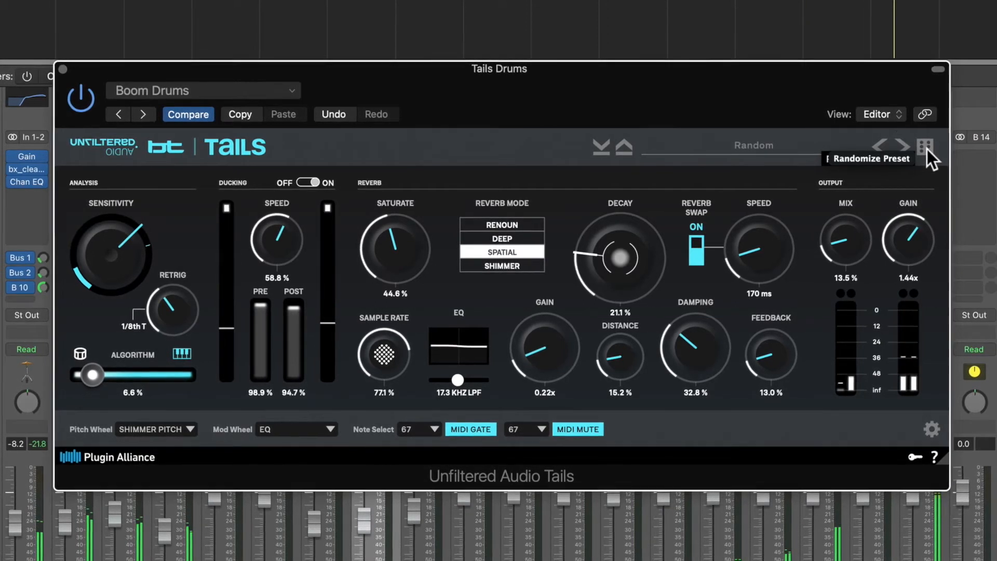
click(926, 149)
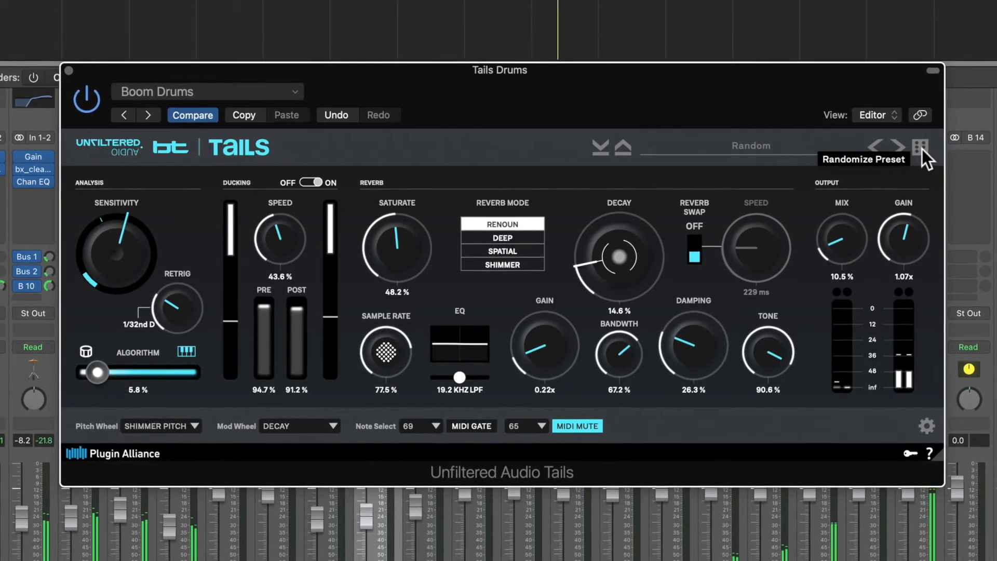
click(922, 150)
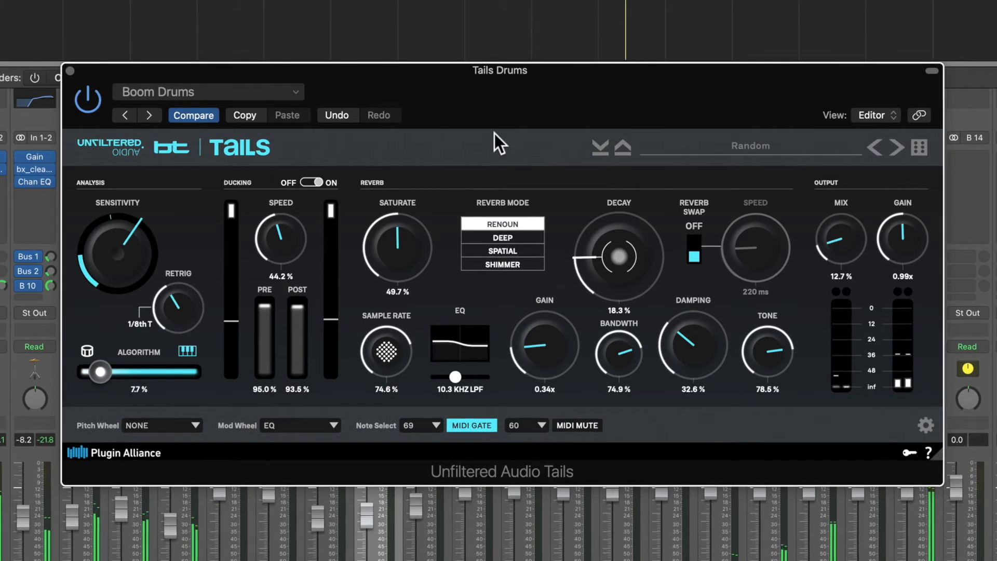
Reload the saved Boom Drums setting in the drum reverb.
click(297, 96)
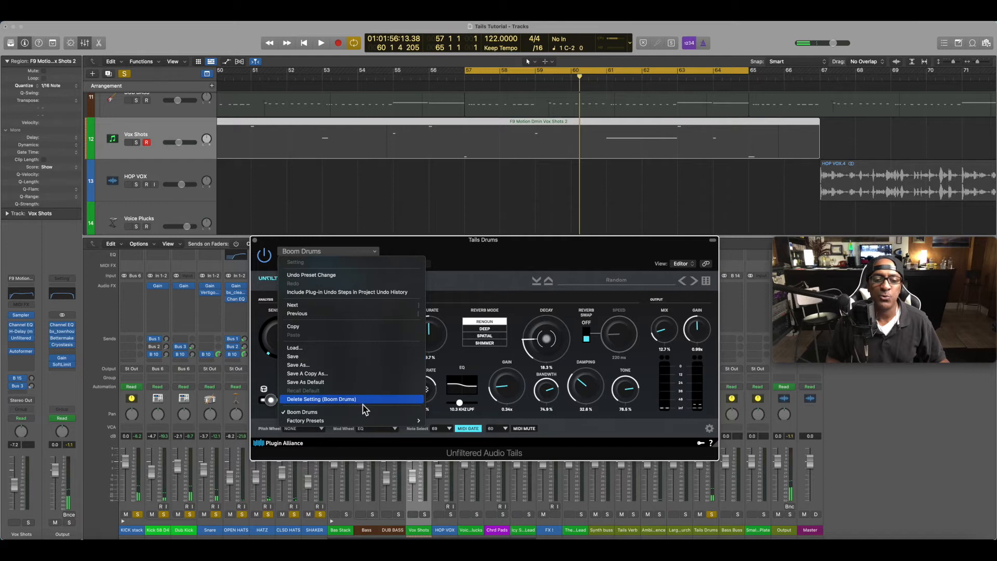
click(366, 413)
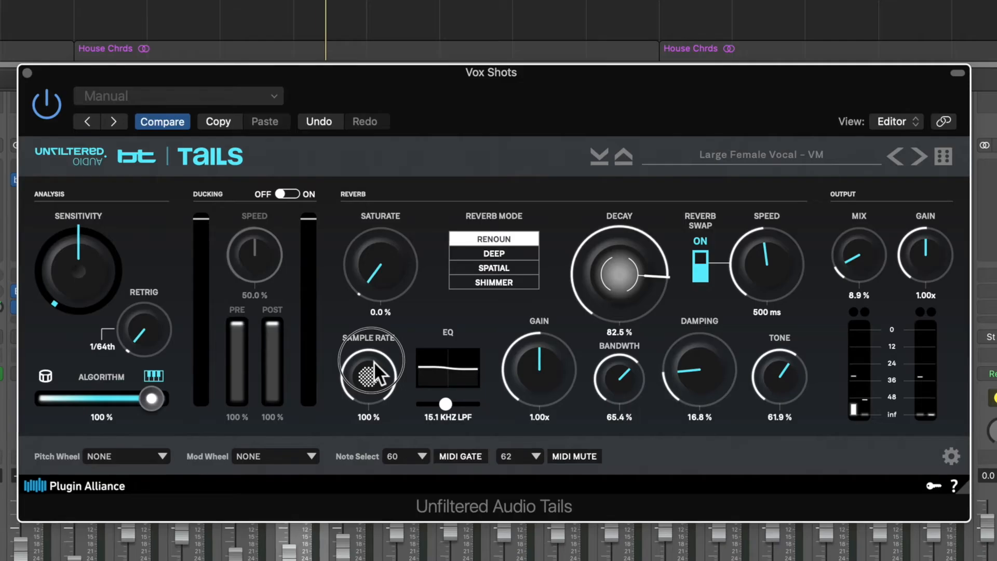
Sweep the Vox Shots reverb's sample rate down to 9.3% and back up to 100% during playback.
drag(373, 361, 373, 554)
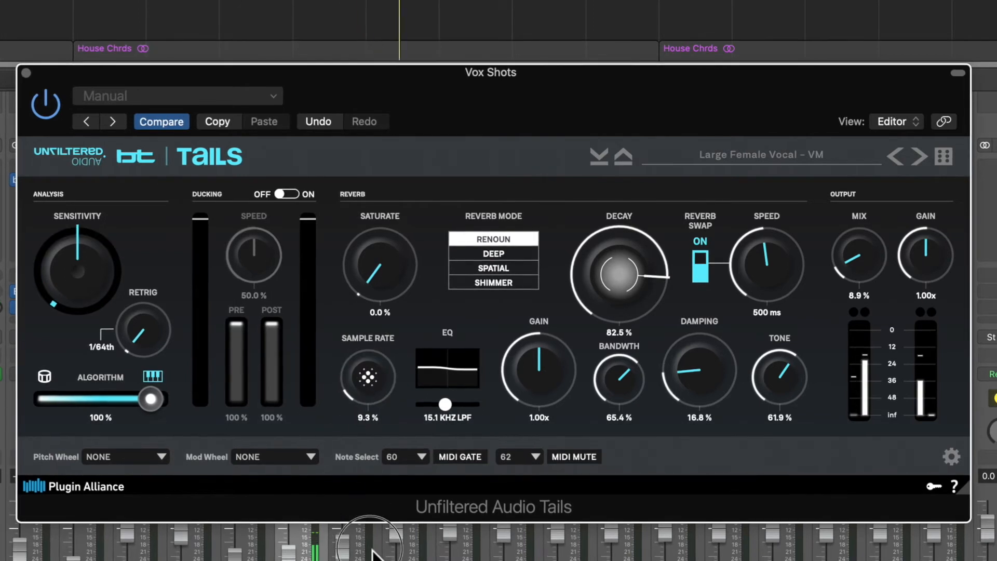
drag(366, 472, 371, 326)
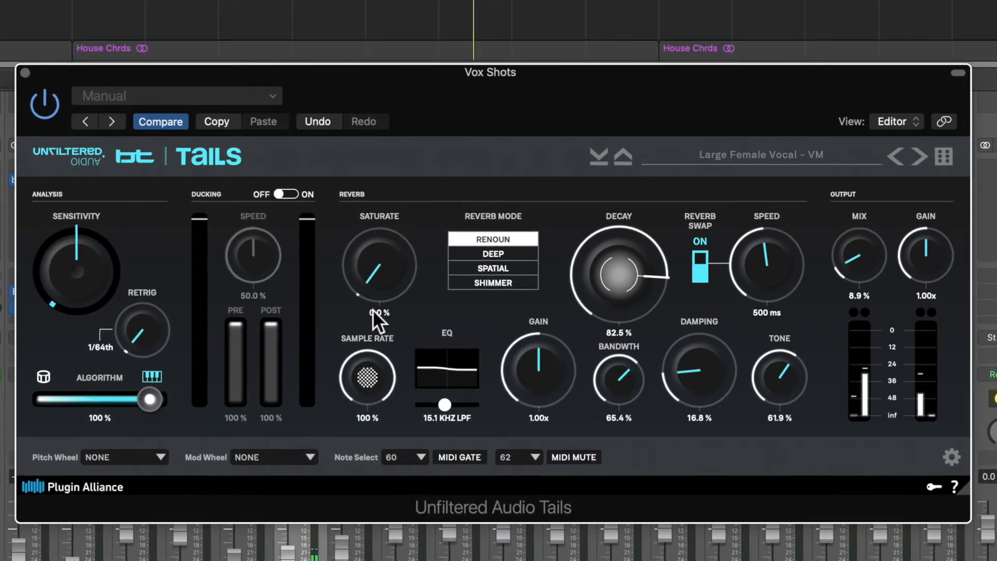